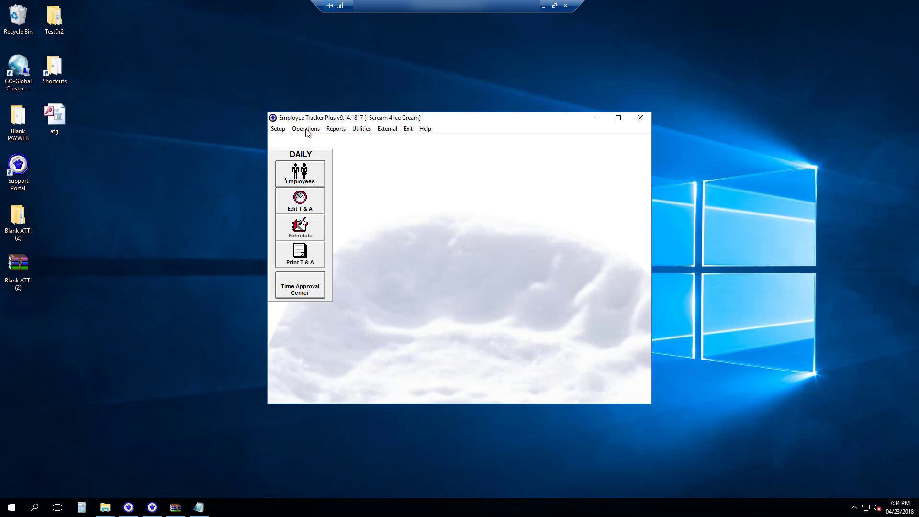
Open the Operations menu in the Employee Tracker Plus main window
click(309, 129)
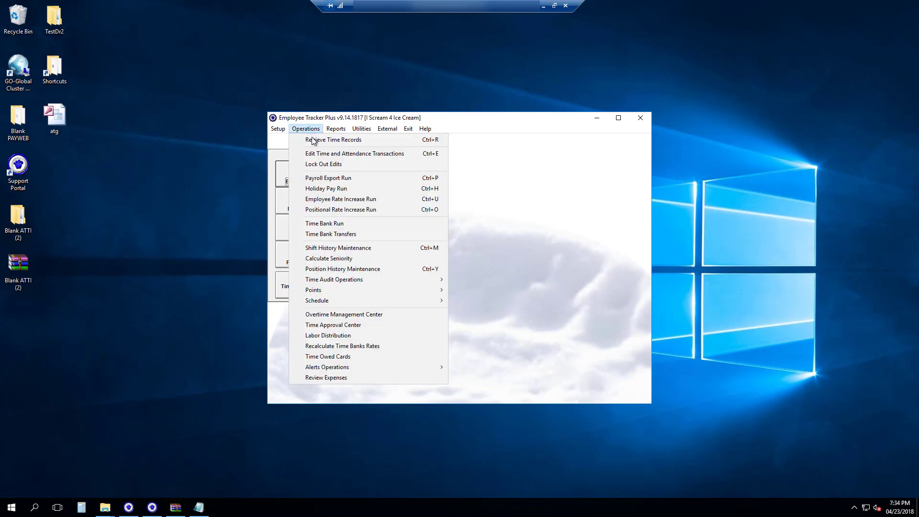
Open the Time Approval Center maximized and confirm its date is 04/22/2018
click(371, 327)
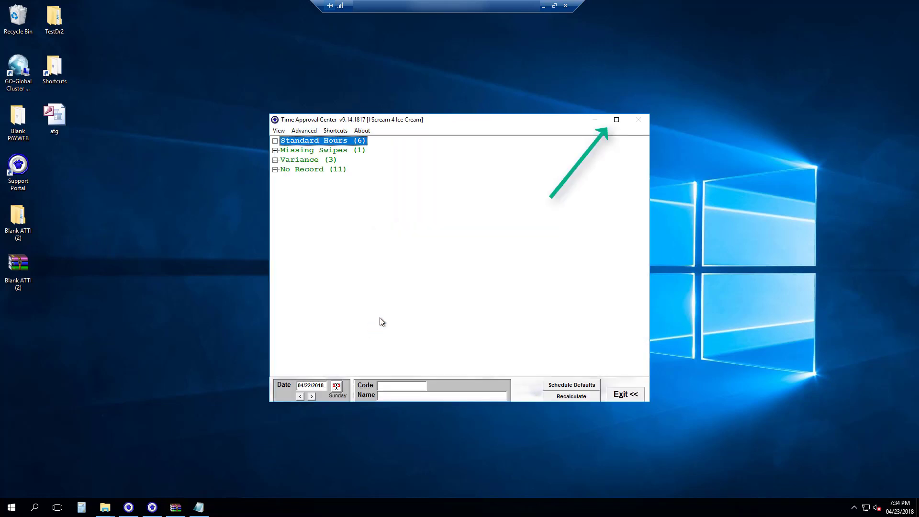
click(617, 121)
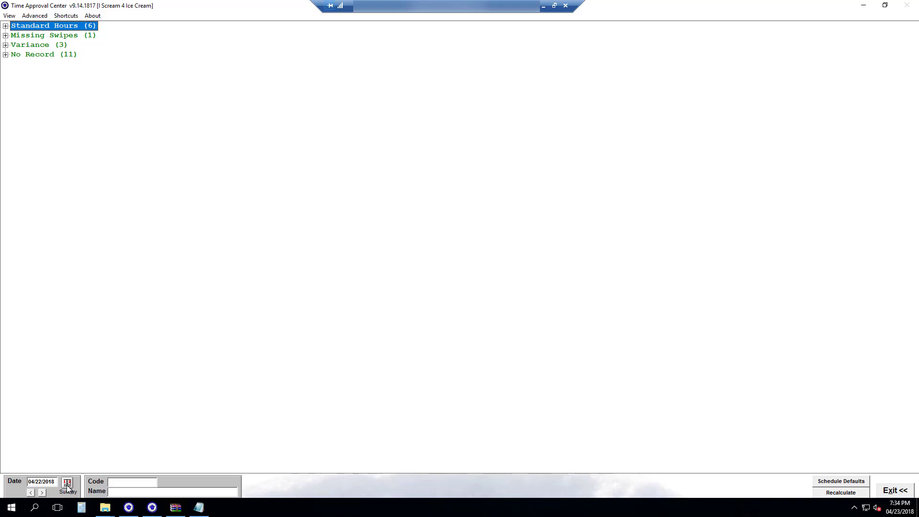
click(67, 483)
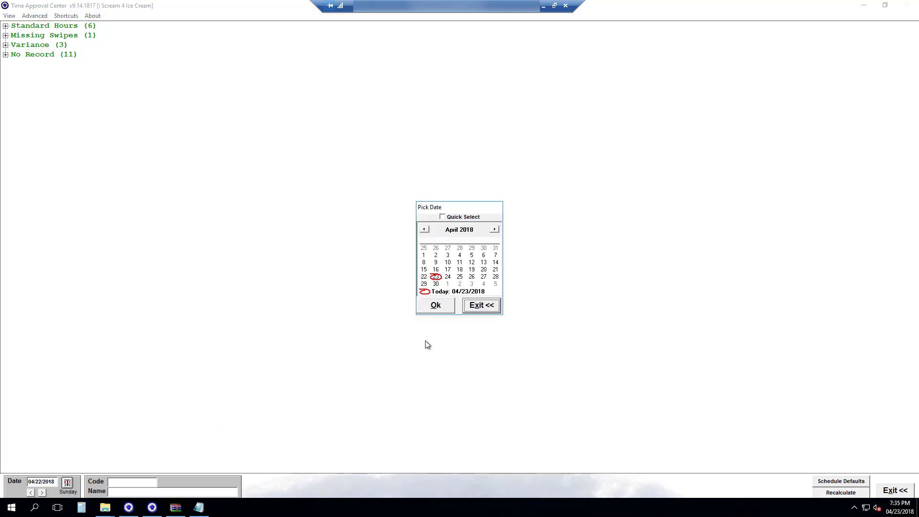
click(481, 305)
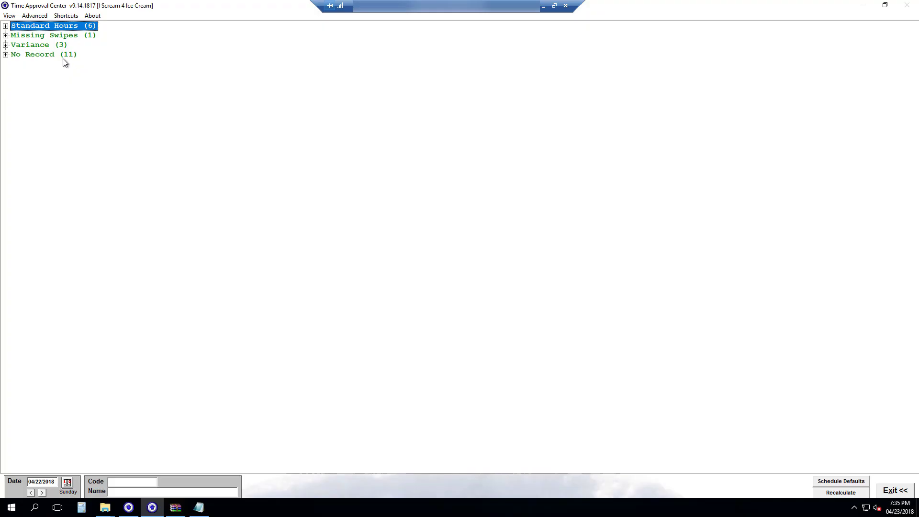
Expand Missing Swipes and employee 0009, then bring up Out Time corrections for its Error row
click(5, 35)
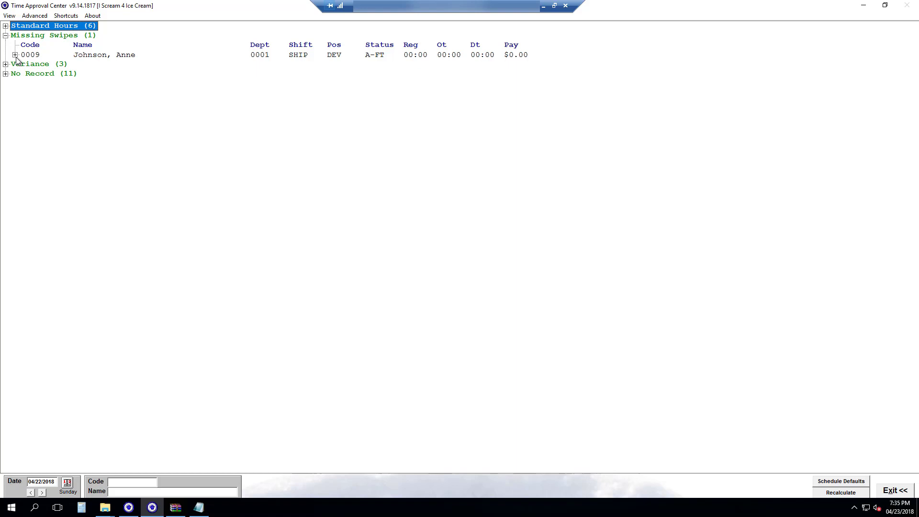
click(15, 55)
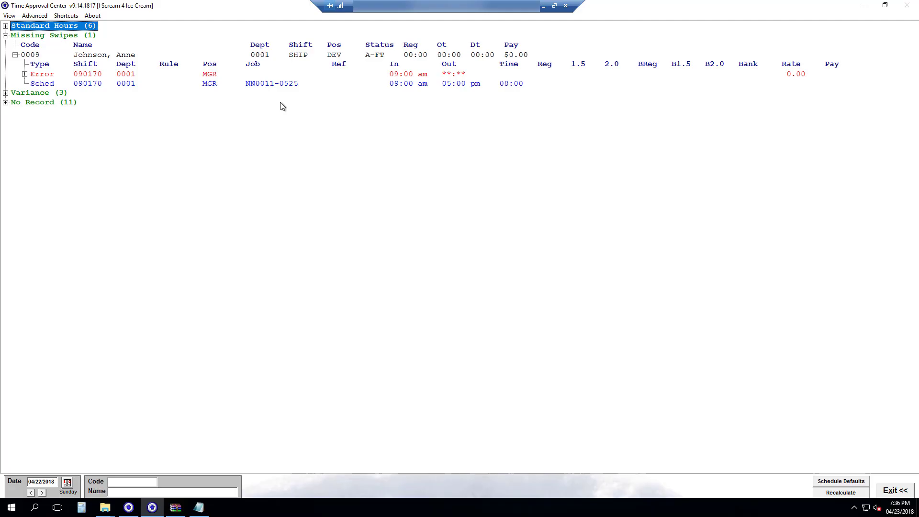
right_click(283, 77)
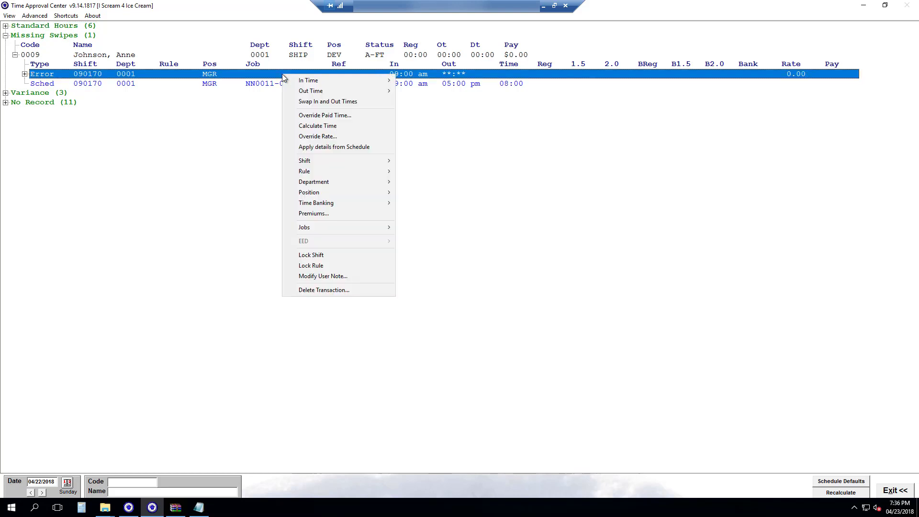
click(170, 77)
right_click(170, 77)
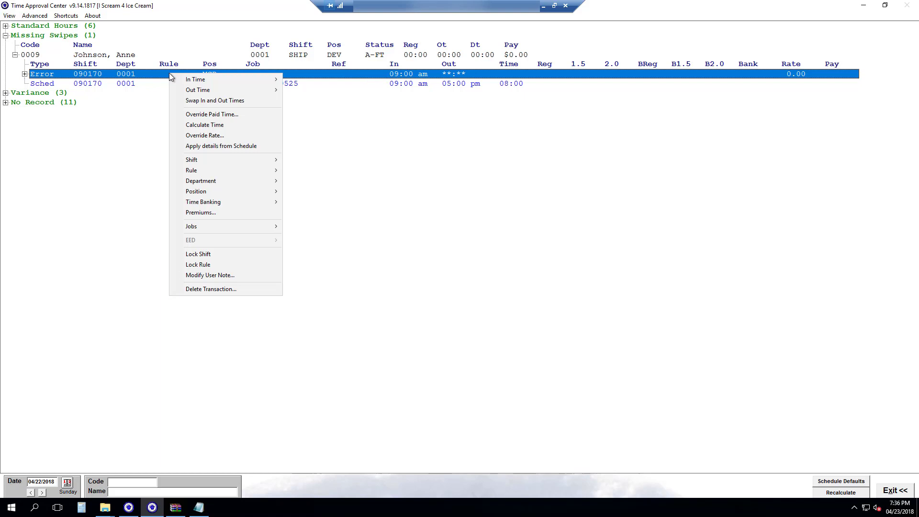
mouse_move(219, 92)
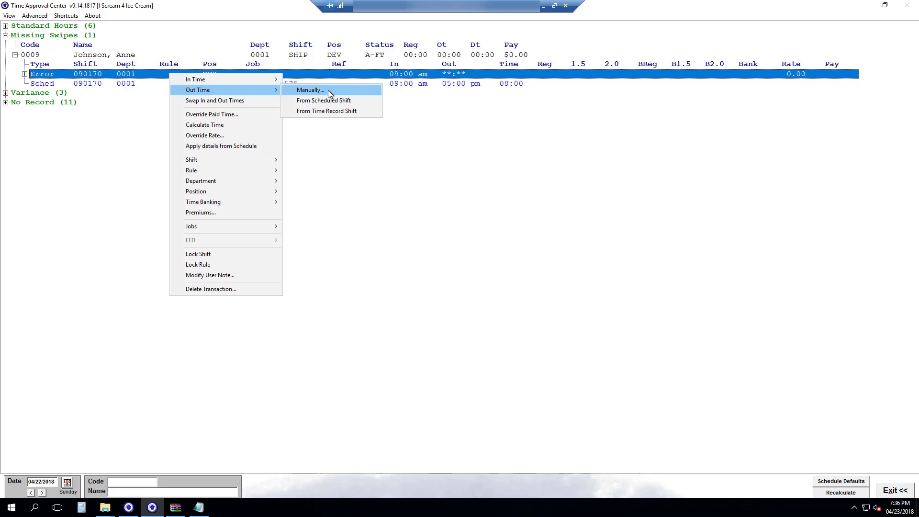
Manually enter 4:45 pm as employee 0009's missing out time
click(310, 90)
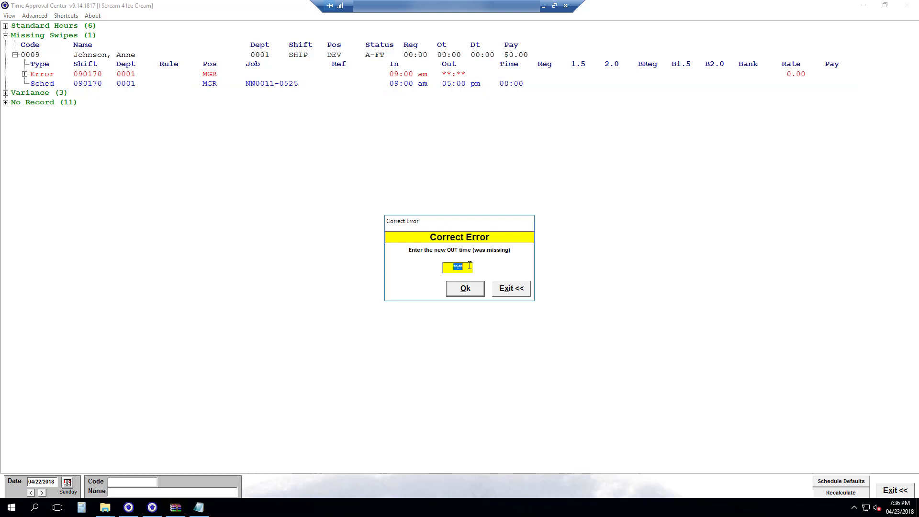
text(4:45 pm)
drag(472, 268, 459, 269)
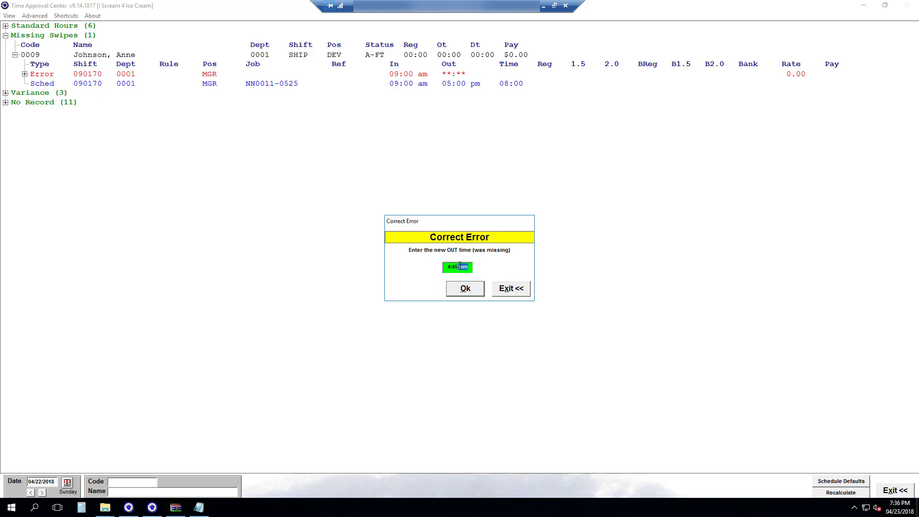
click(468, 291)
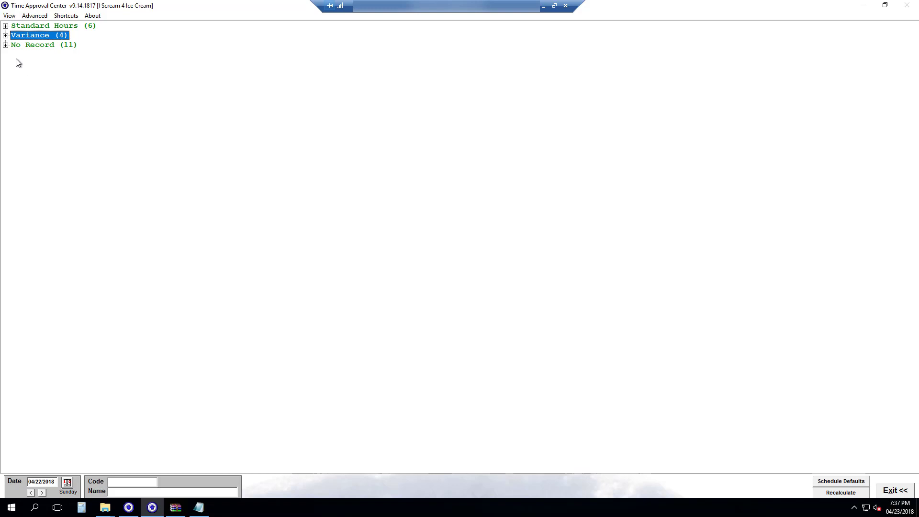
Expand Variance and the hour details of employees 0008, 0009, 0010 and 0011
click(6, 35)
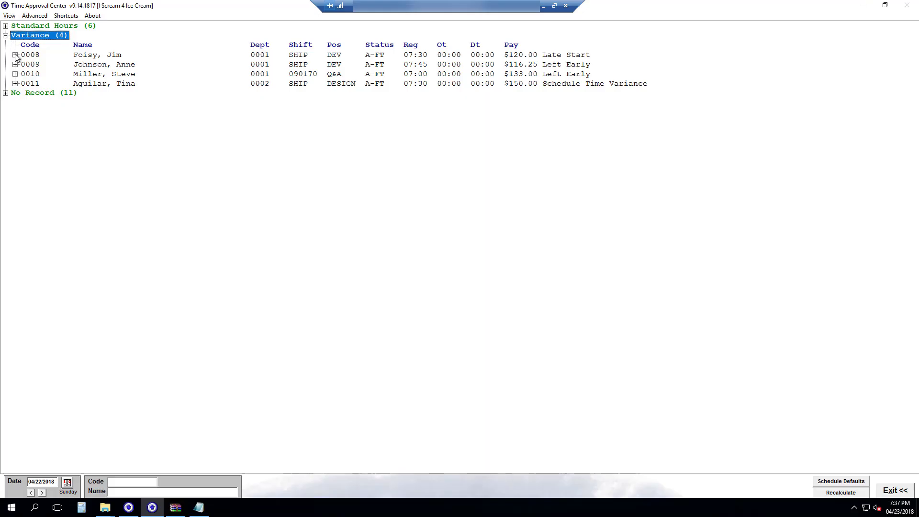
click(16, 55)
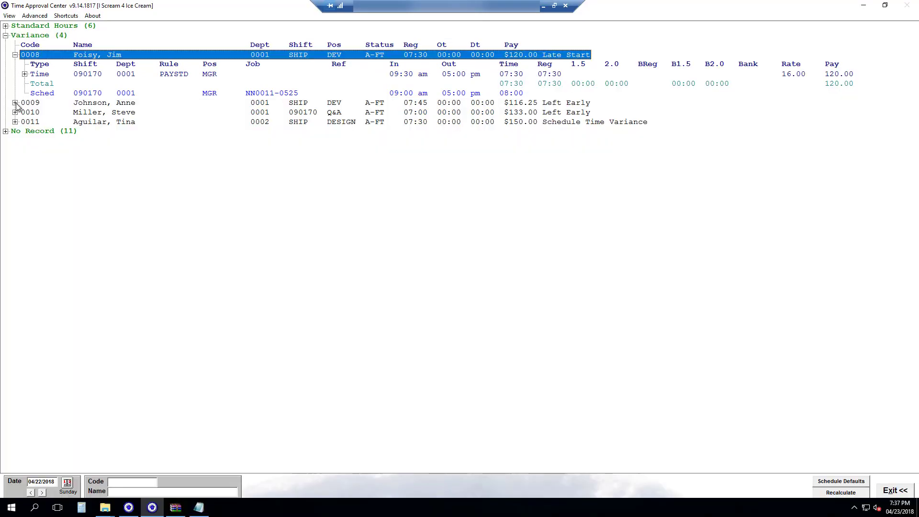
click(15, 103)
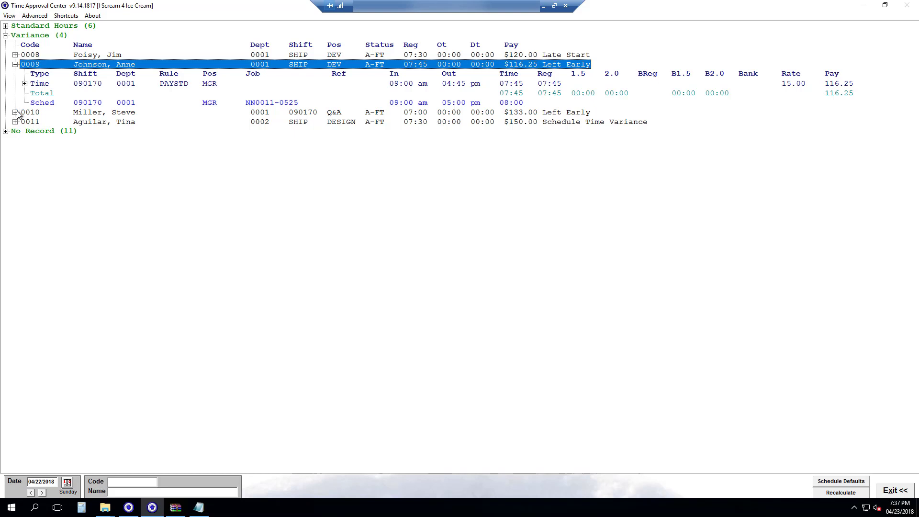
click(15, 112)
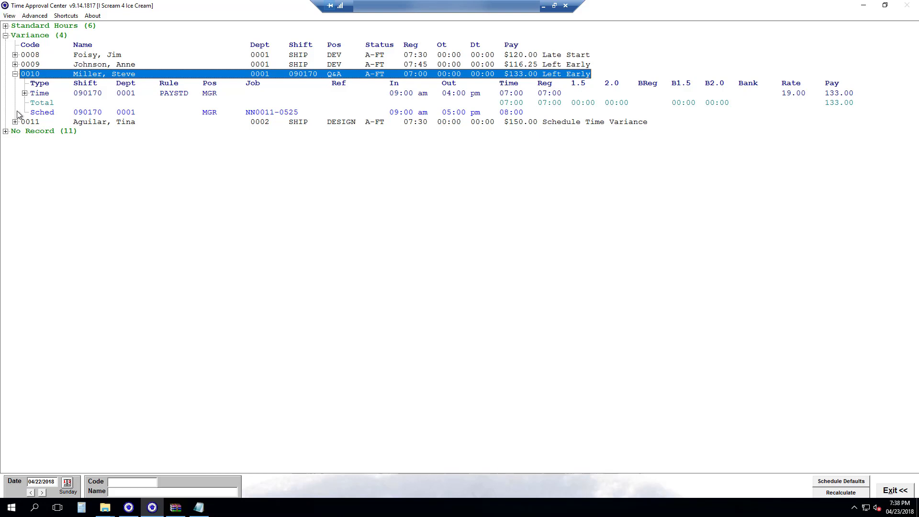
click(16, 121)
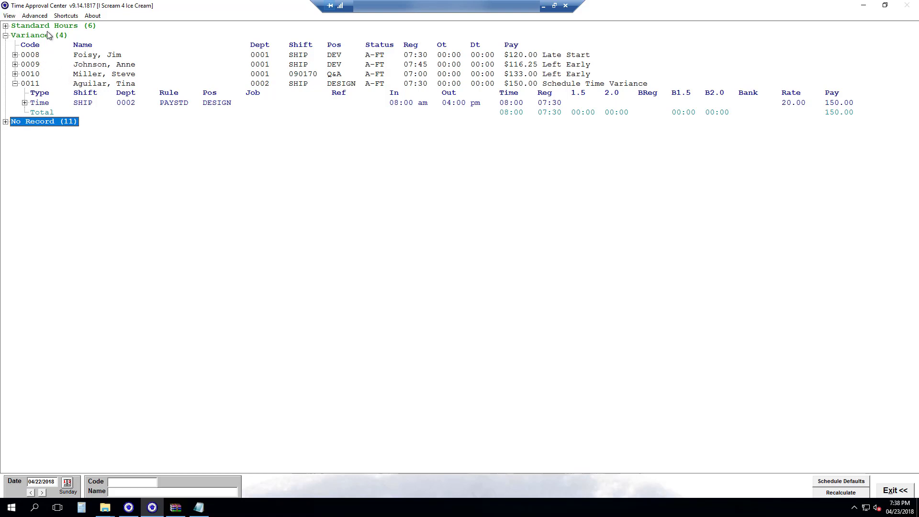
Approve all four Variance employees at once from the Variance group header
right_click(89, 85)
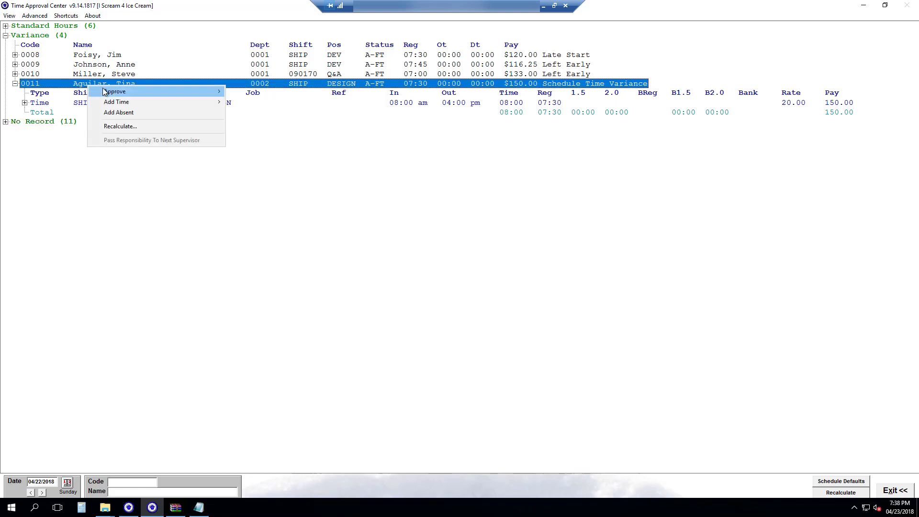
mouse_move(125, 92)
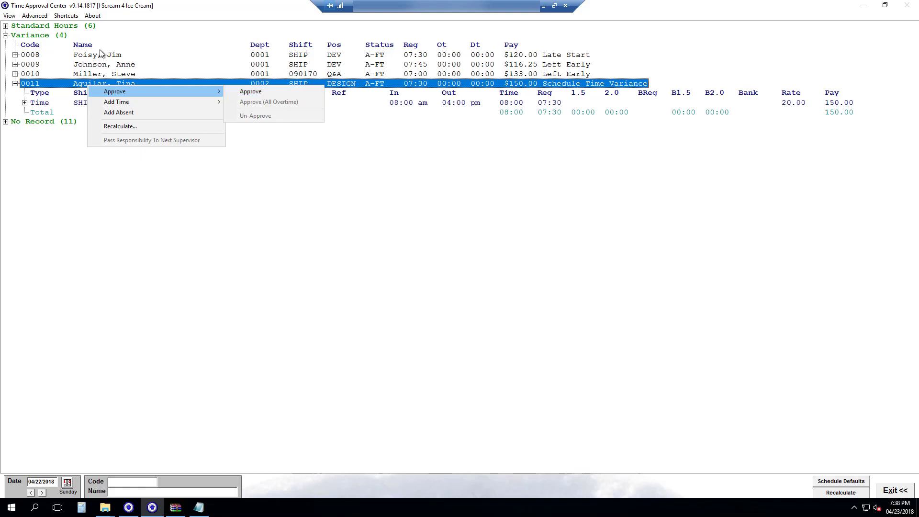
right_click(60, 40)
right_click(61, 39)
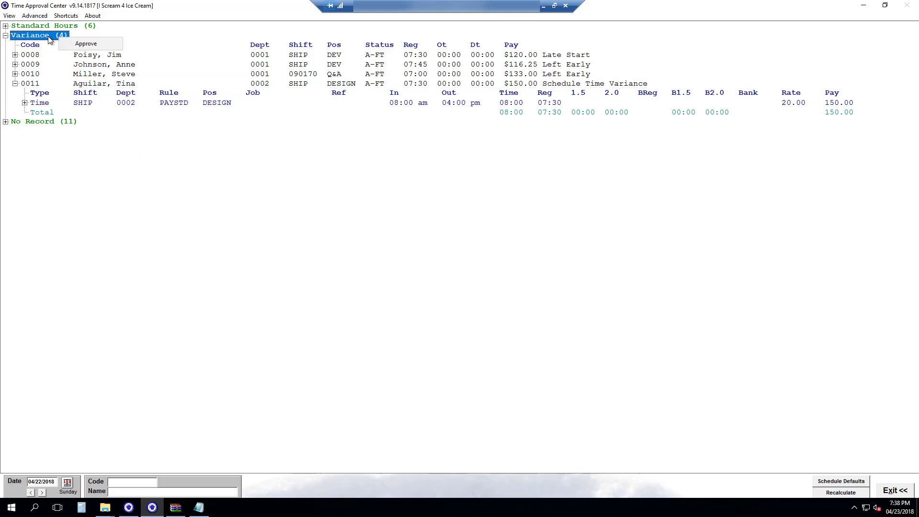
click(82, 46)
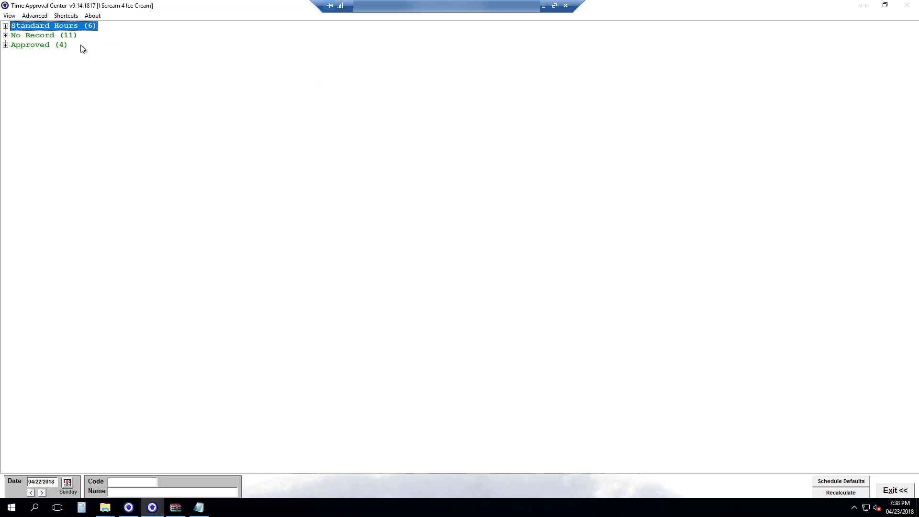
Approve all six Standard Hours employees with the A shortcut, then expand No Record (11)
click(6, 26)
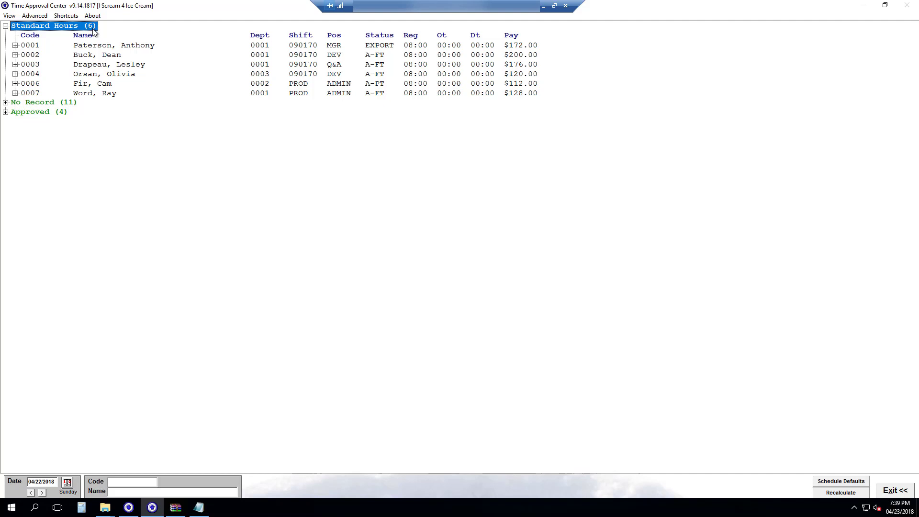
key(a)
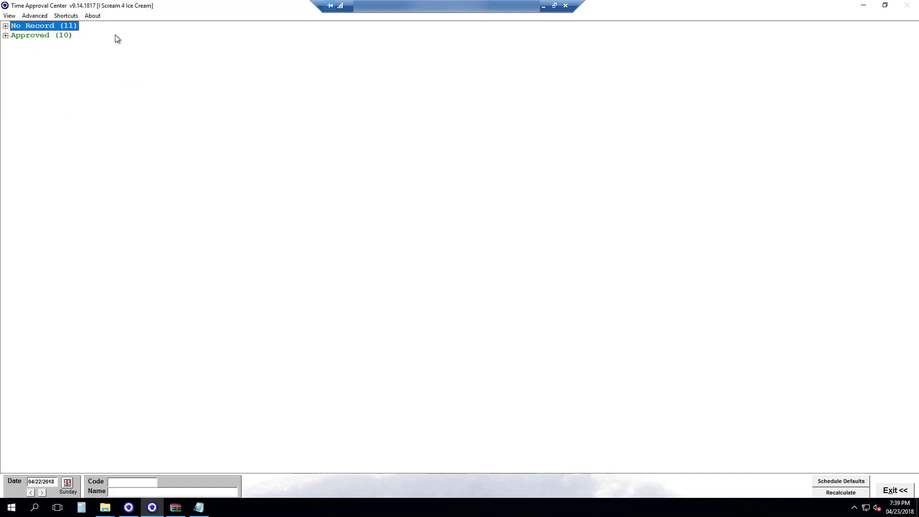
click(5, 26)
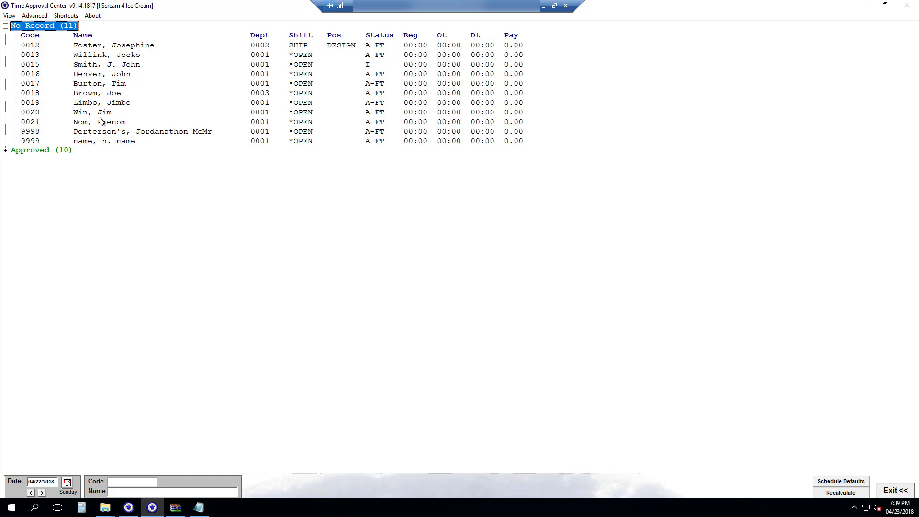
Add a manual time record for employee 0016 from 9:00 to 17:00
right_click(100, 75)
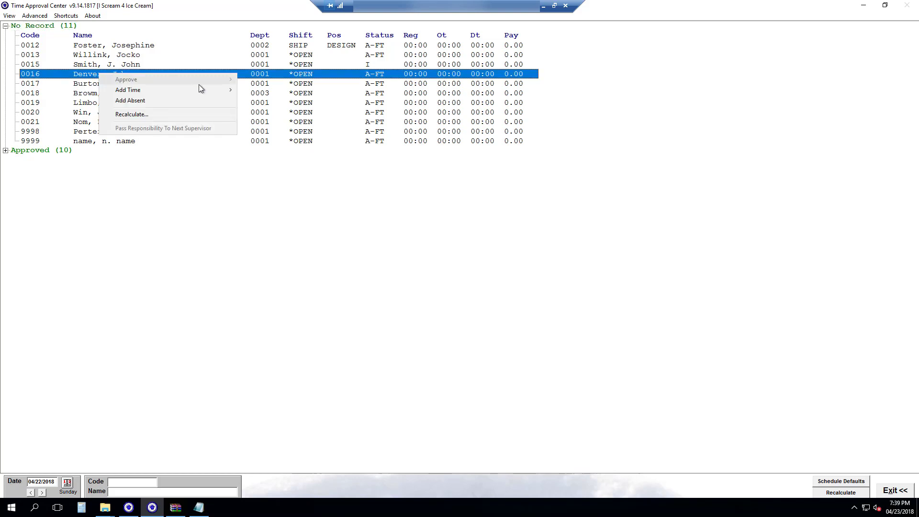
mouse_move(203, 91)
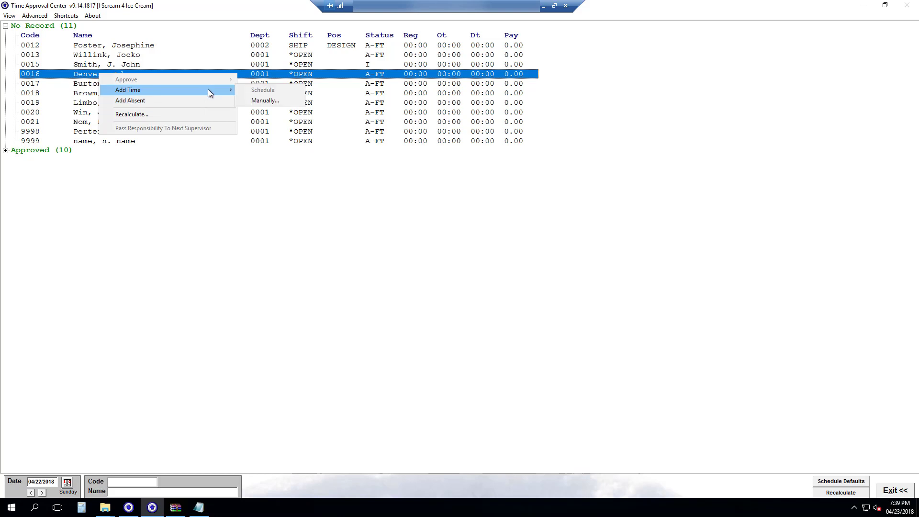
click(292, 101)
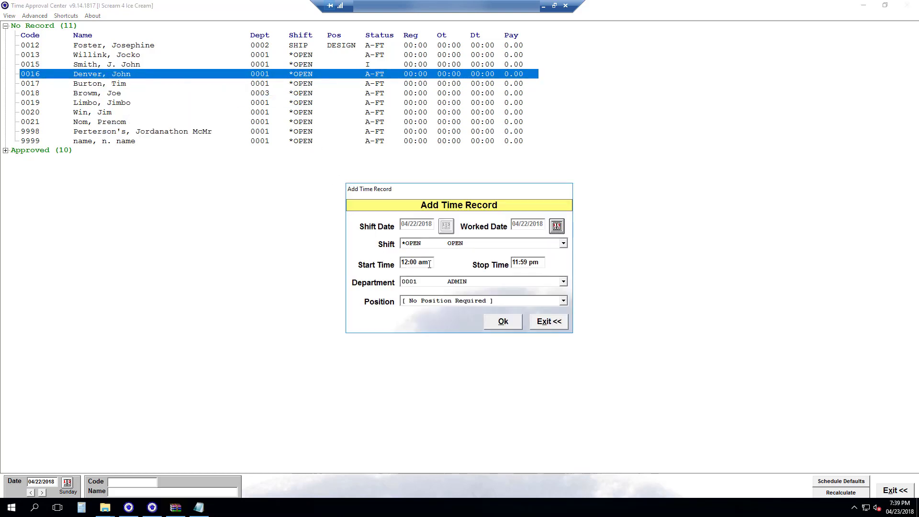
drag(427, 263, 362, 261)
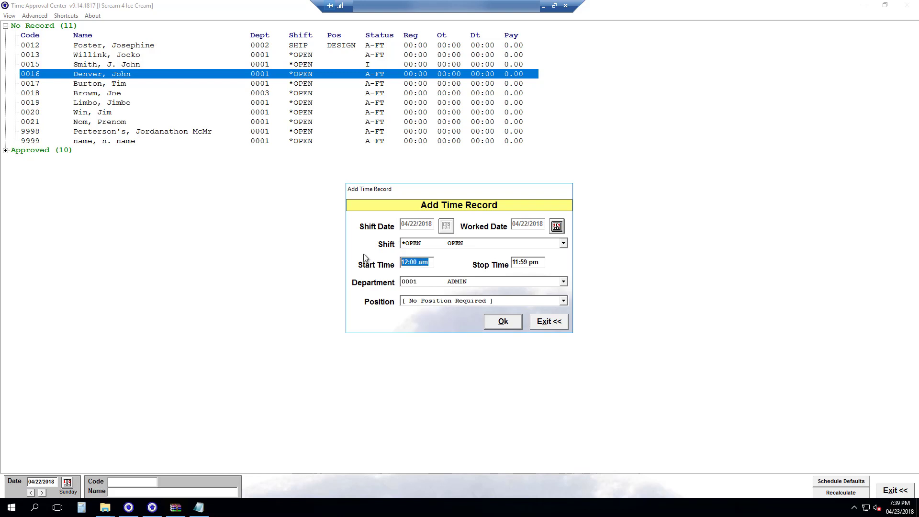
text(9:00)
key(shift+Right)
key(shift+Right)
key(shift+Right)
key(shift+Right)
key(shift+Right)
key(shift+Right)
key(shift+Right)
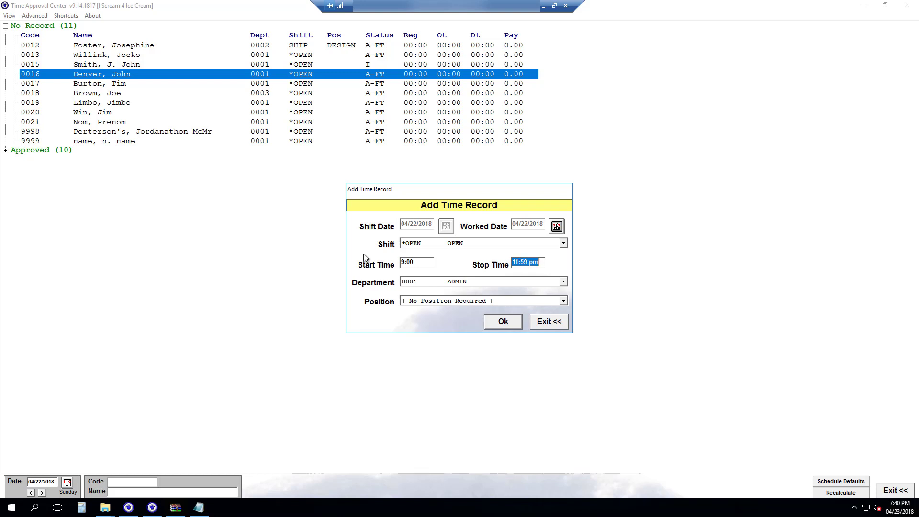
text(17:00)
click(502, 321)
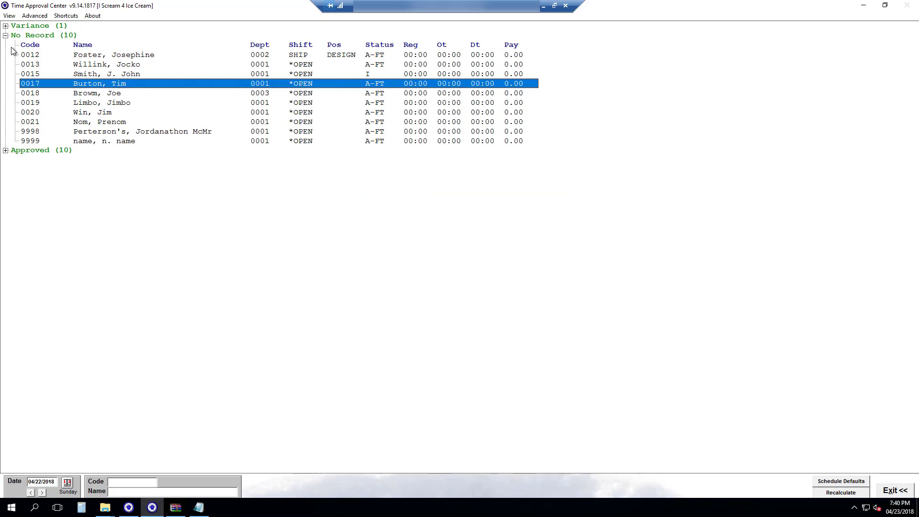
Fill in an absent record for employee 0017 with code SICK and 8 absent time
right_click(95, 86)
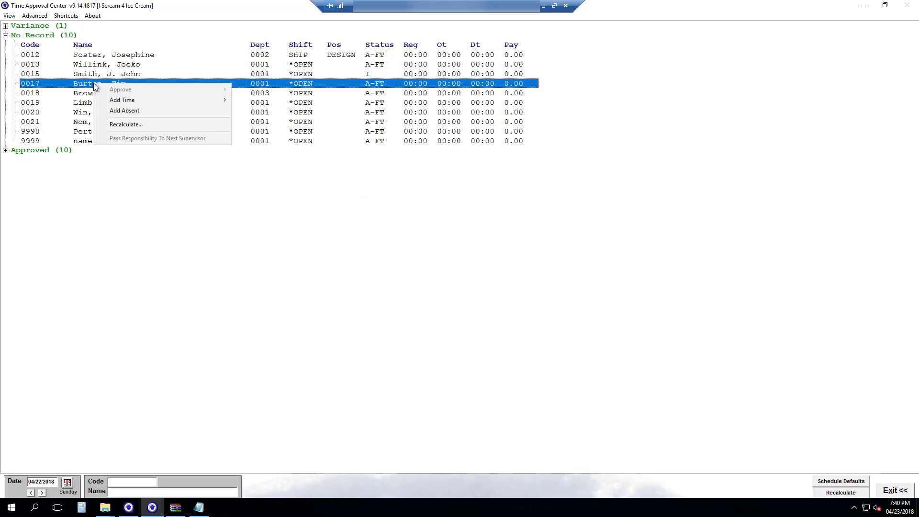
click(142, 114)
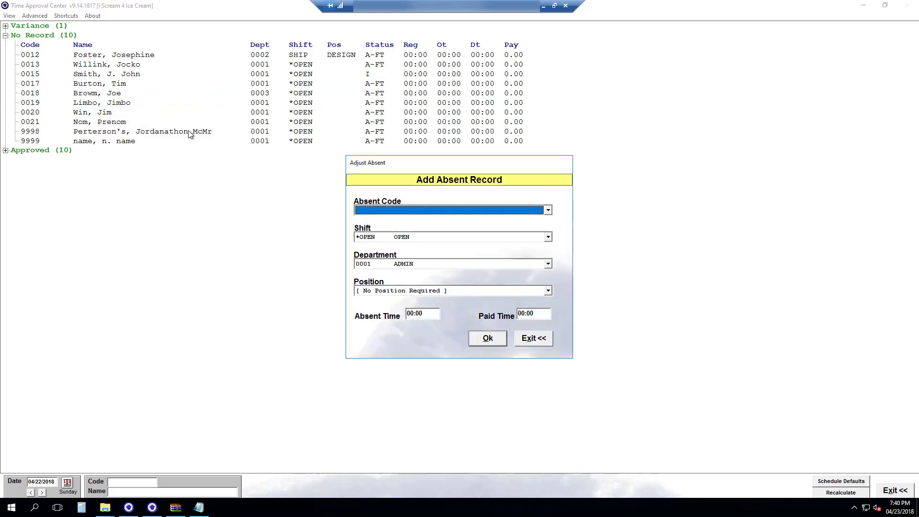
click(414, 211)
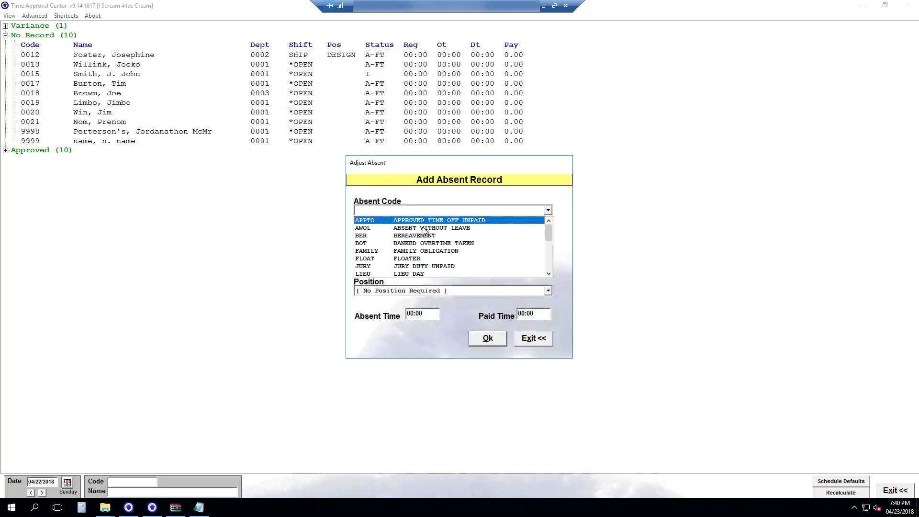
scroll(421, 249, down, 5)
click(410, 220)
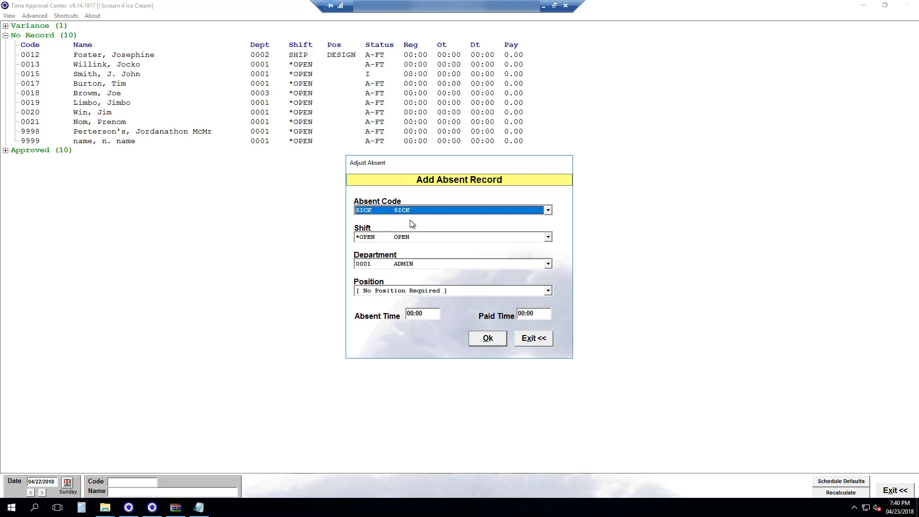
click(428, 313)
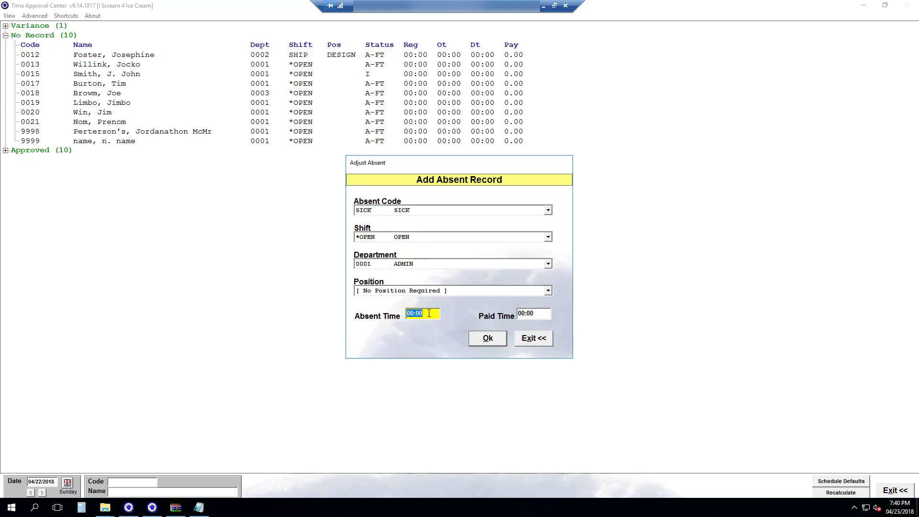
text(8)
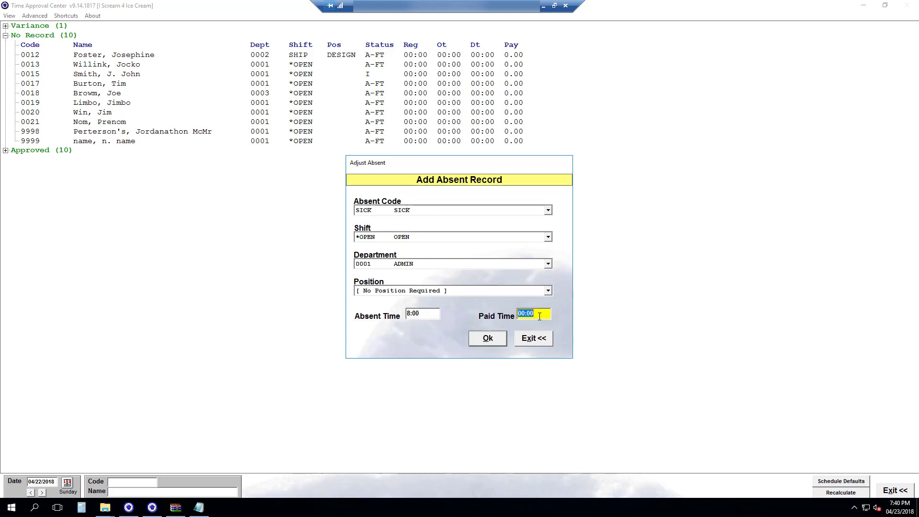
key(Tab)
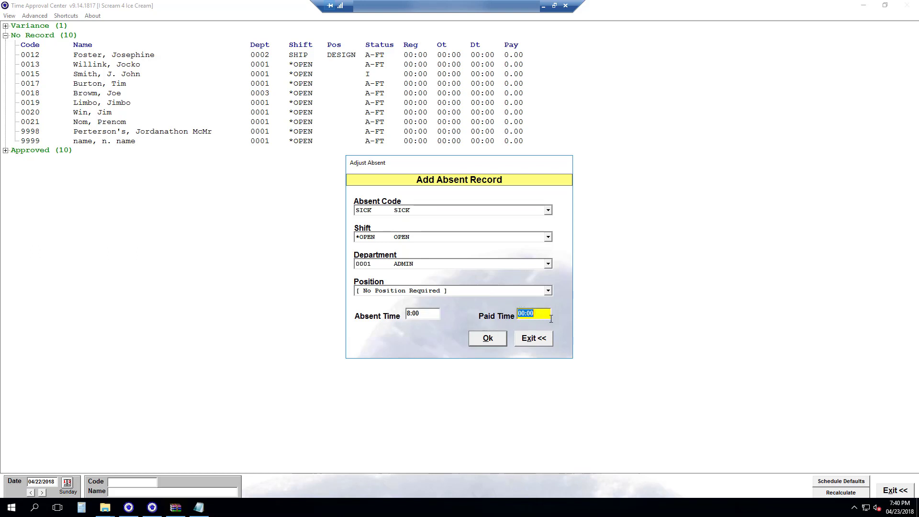